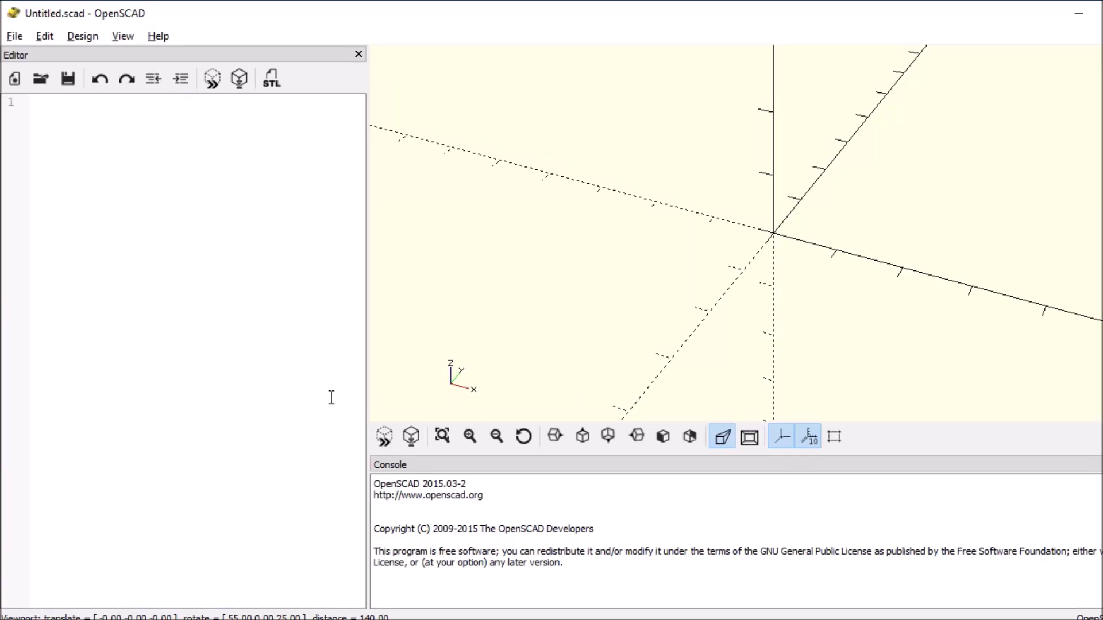
- Start a cube([0,0,0]) statement on line 3 of the empty script
click(177, 241)
key(Return)
key(Return)
text(cub)
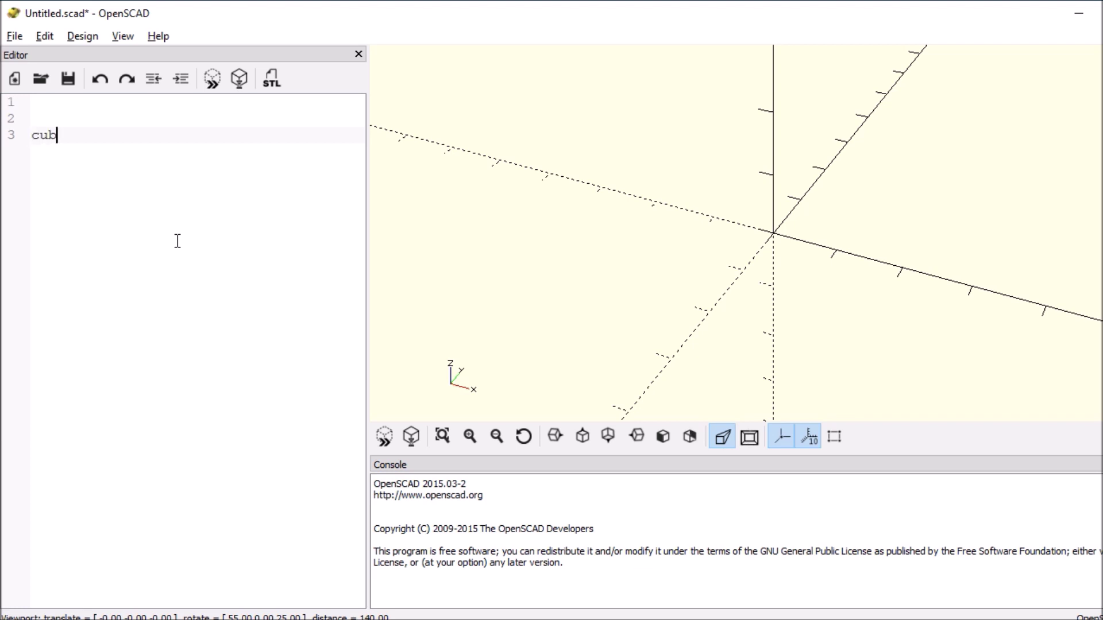
text(e())
key(Left)
text([])
key(Left)
text(0,0)
text(,0)
- Change the size to [10,10,10], add the semicolon, and render the cube
key(Left)
key(Up)
key(Down)
key(Left)
key(Left)
key(Left)
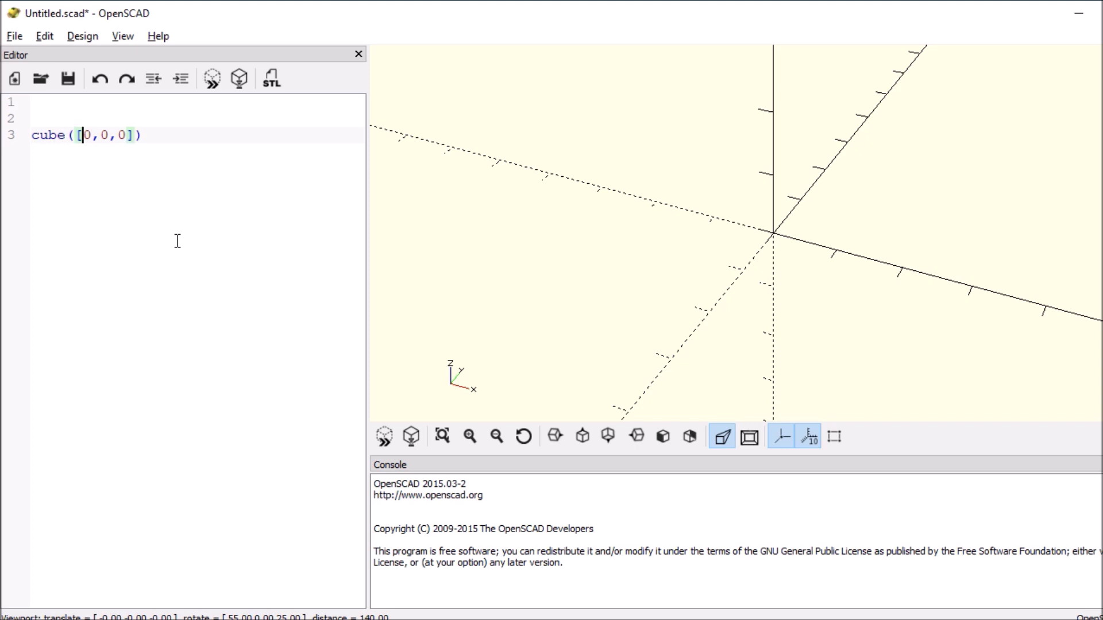
key(shift+Right)
key(Right)
key(Right)
key(shift+Right)
key(shift+Right)
key(shift+Left)
key(Right)
key(Right)
key(shift+Right)
key(Left)
key(Left)
key(Left)
key(Left)
key(Left)
key(shift+Right)
key(Right)
key(Right)
key(Right)
key(Left)
key(shift+Right)
key(Right)
key(Right)
key(Right)
key(Left)
key(shift+Right)
key(Right)
key(Right)
key(Right)
text(;)
key(Left)
key(Left)
key(Left)
key(Left)
key(Left)
key(Left)
key(Left)
key(BackSpace)
text(10,)
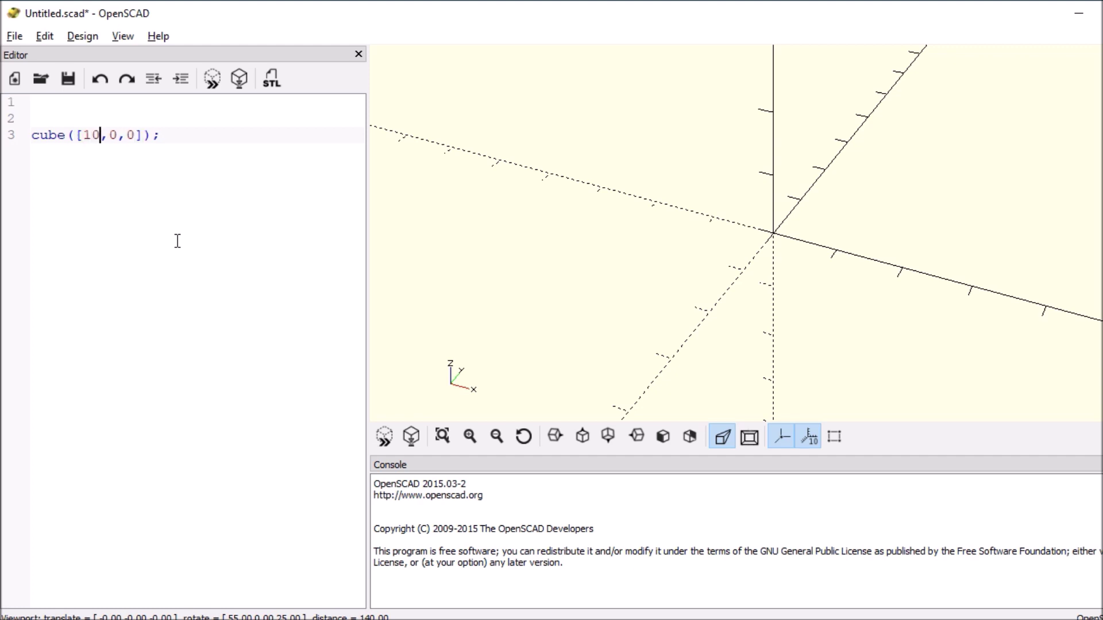
text(1)
key(Right)
key(Right)
text(1)
key(Right)
key(Right)
key(Right)
click(414, 437)
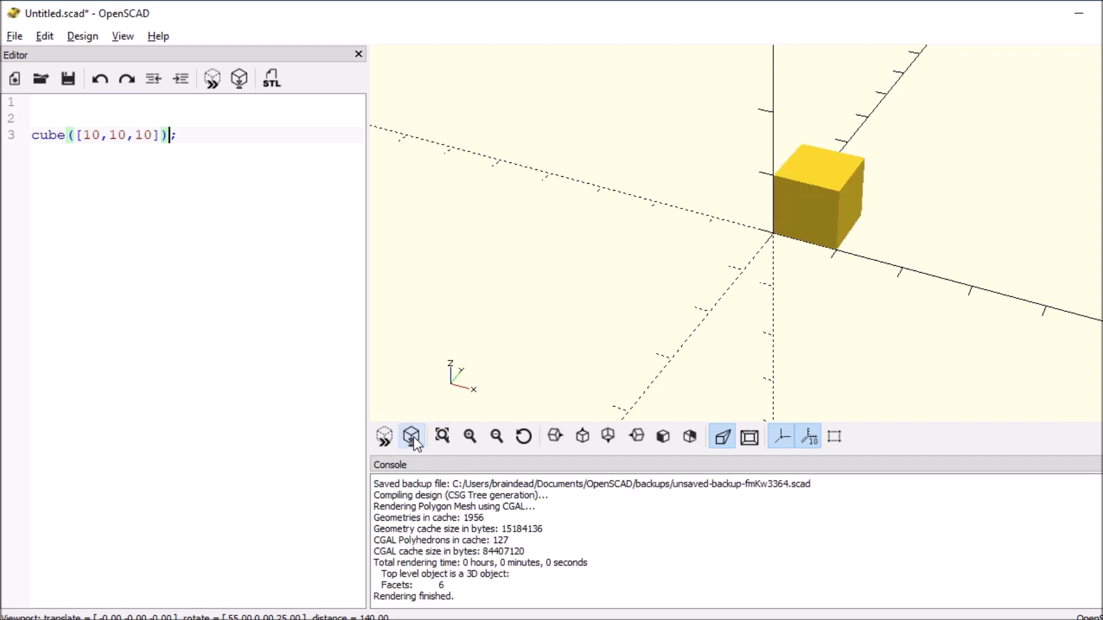
- Add center=true so the statement reads cube([10,10,10],center=true);
drag(665, 196, 582, 192)
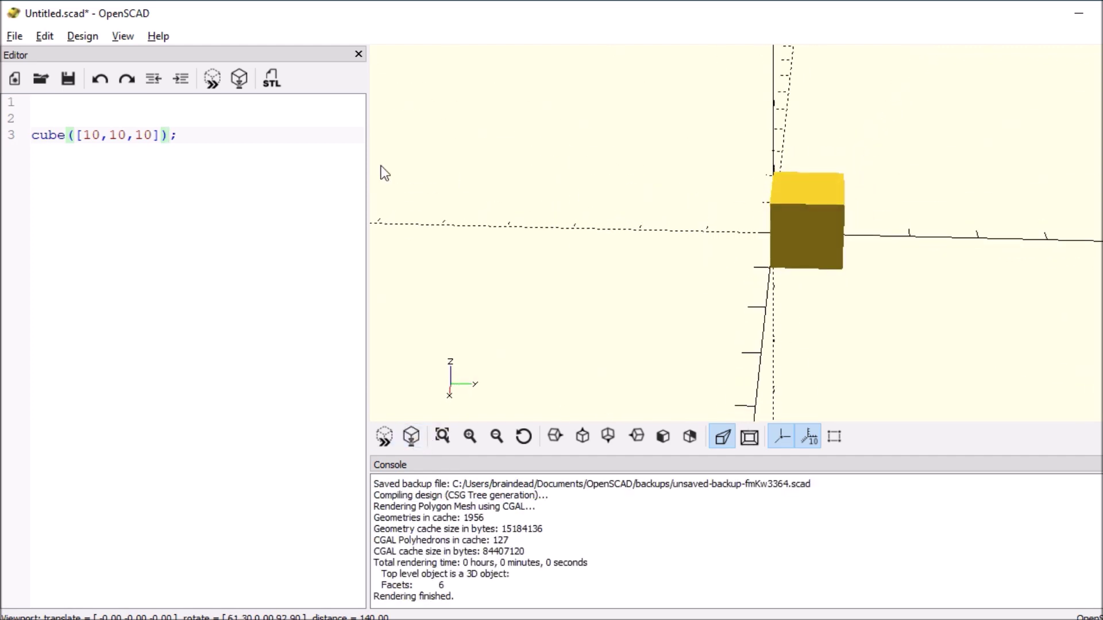
key(Left)
text(,)
text(c)
text(enter)
text(=t)
text(rue)
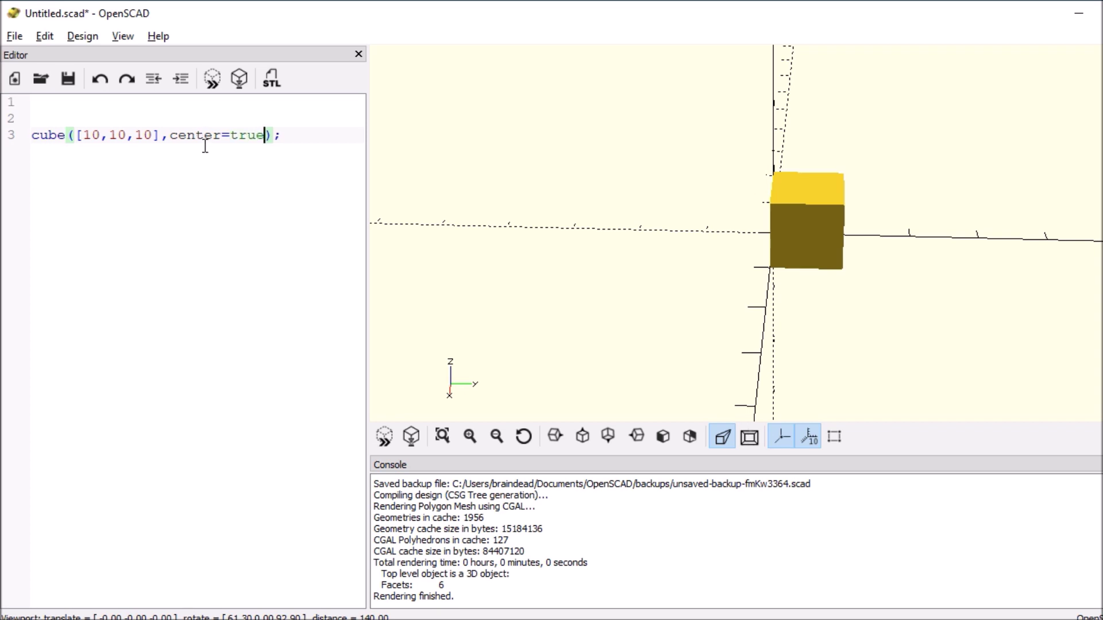
- Render the centred cube and orbit around it
click(411, 438)
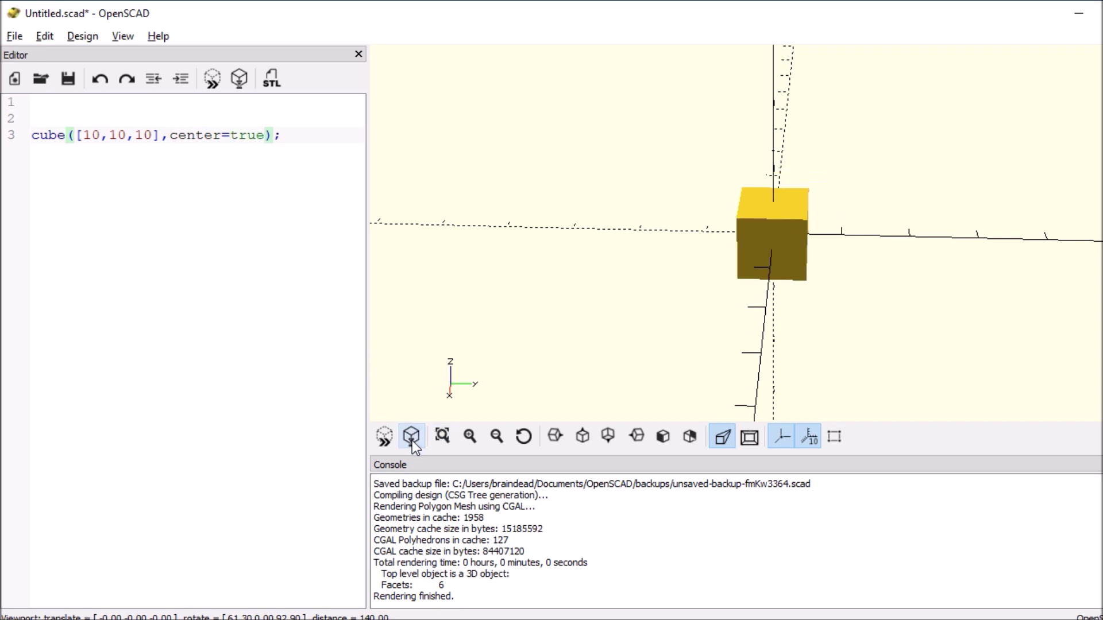
mouse_move(513, 320)
mouse_down()
mouse_move(576, 294)
mouse_move(673, 282)
mouse_move(667, 259)
mouse_move(564, 266)
mouse_up()
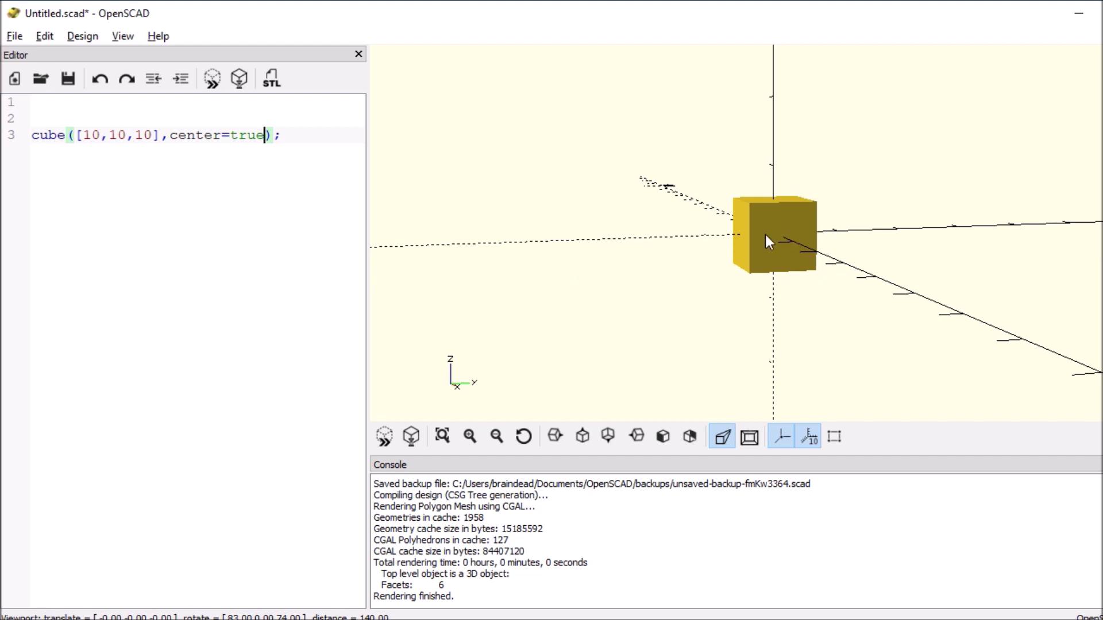
mouse_move(768, 261)
mouse_down()
mouse_move(778, 250)
mouse_move(829, 250)
mouse_move(822, 273)
mouse_move(854, 282)
mouse_up()
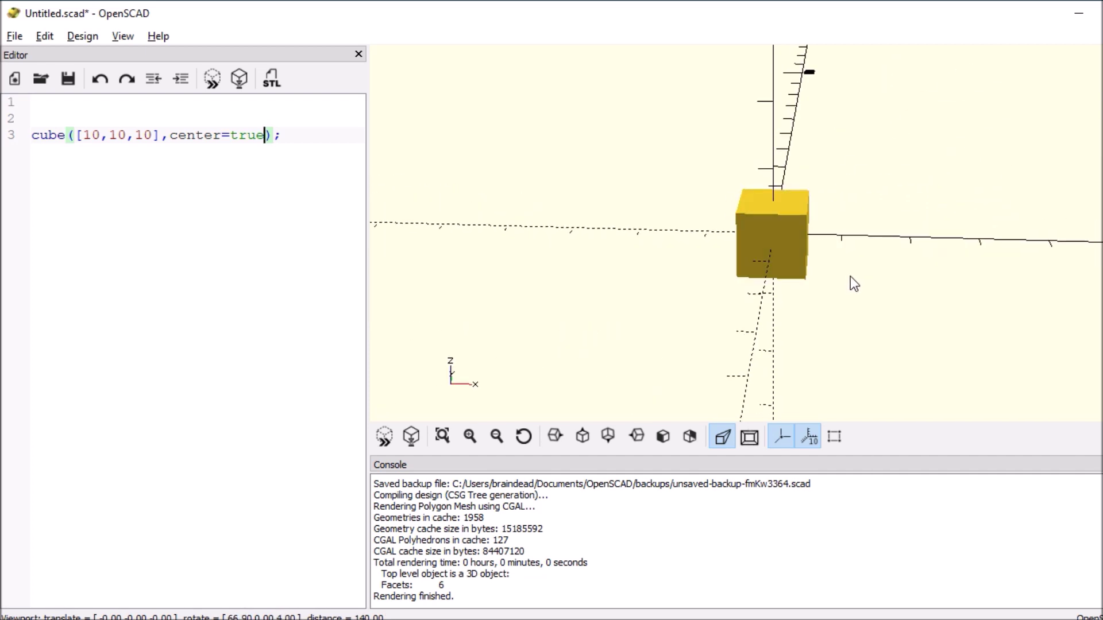
- Change the center option to false and preview the cube back at the corner
key(BackSpace)
key(BackSpace)
key(BackSpace)
key(BackSpace)
text(fak)
key(BackSpace)
text(lse)
click(407, 437)
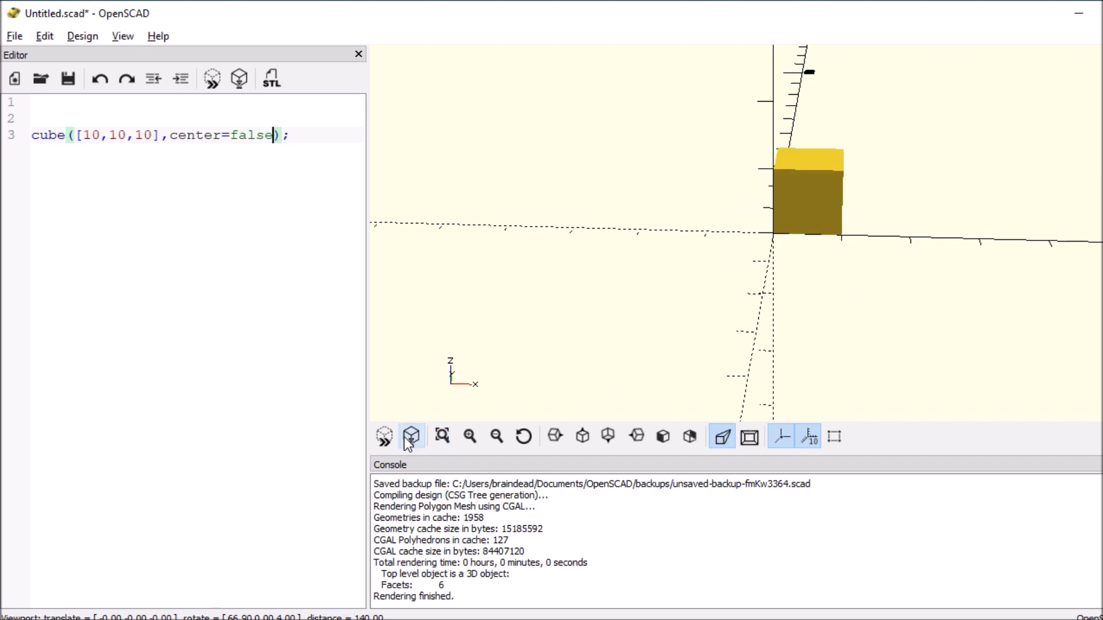
- Paste a cube() template on line 2, then delete it again
mouse_move(727, 198)
mouse_down()
mouse_move(573, 179)
mouse_move(593, 180)
mouse_up()
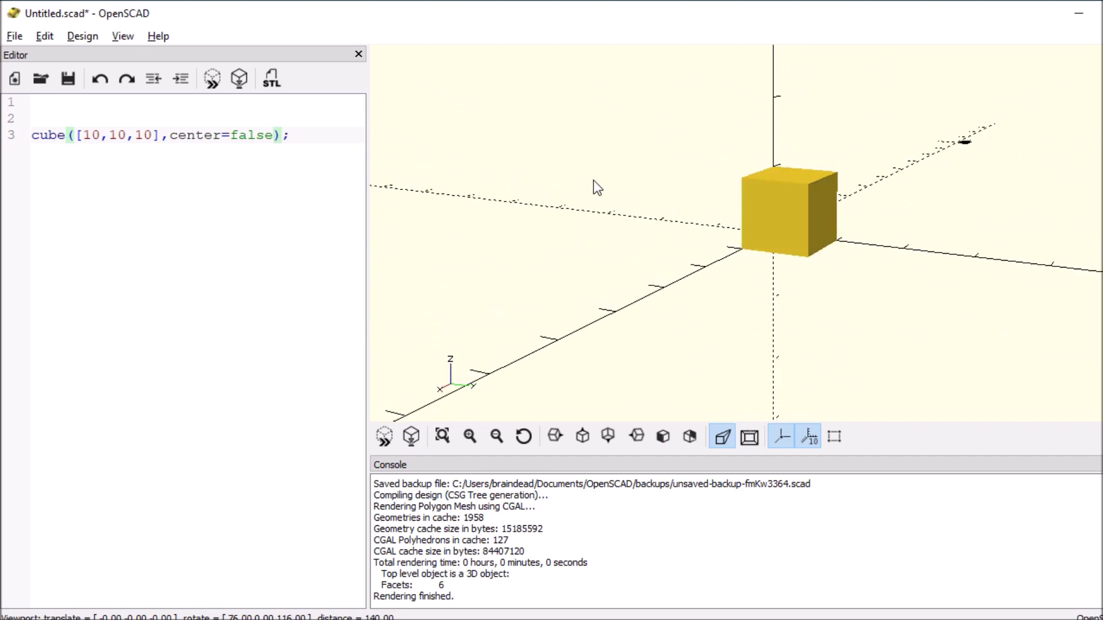
key(Up)
text(cube([width,depth,height], center))
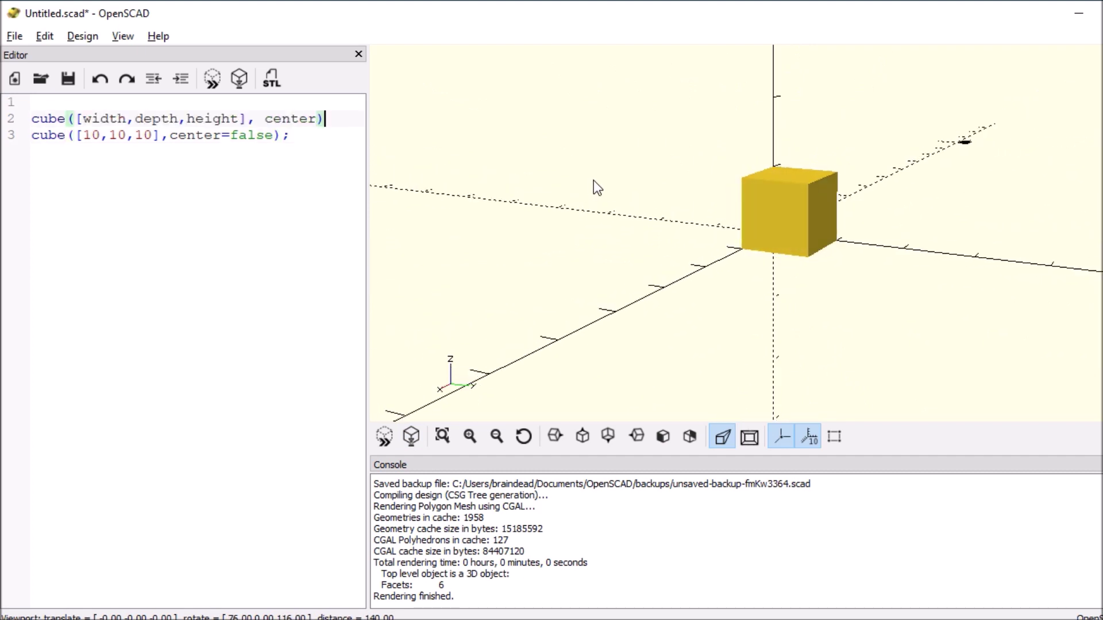
key(Left)
key(Left)
key(Left)
key(Left)
key(Left)
key(Left)
key(Left)
key(Left)
key(Left)
key(Left)
key(Right)
key(Right)
key(Right)
key(Right)
key(Right)
key(Right)
key(Right)
key(Right)
key(Right)
key(Right)
key(Right)
key(Right)
key(Right)
key(Right)
key(Right)
key(Right)
key(Right)
key(Right)
key(Right)
key(Right)
key(Right)
key(Right)
key(Right)
key(Down)
key(Up)
key(shift+Home)
key(BackSpace)
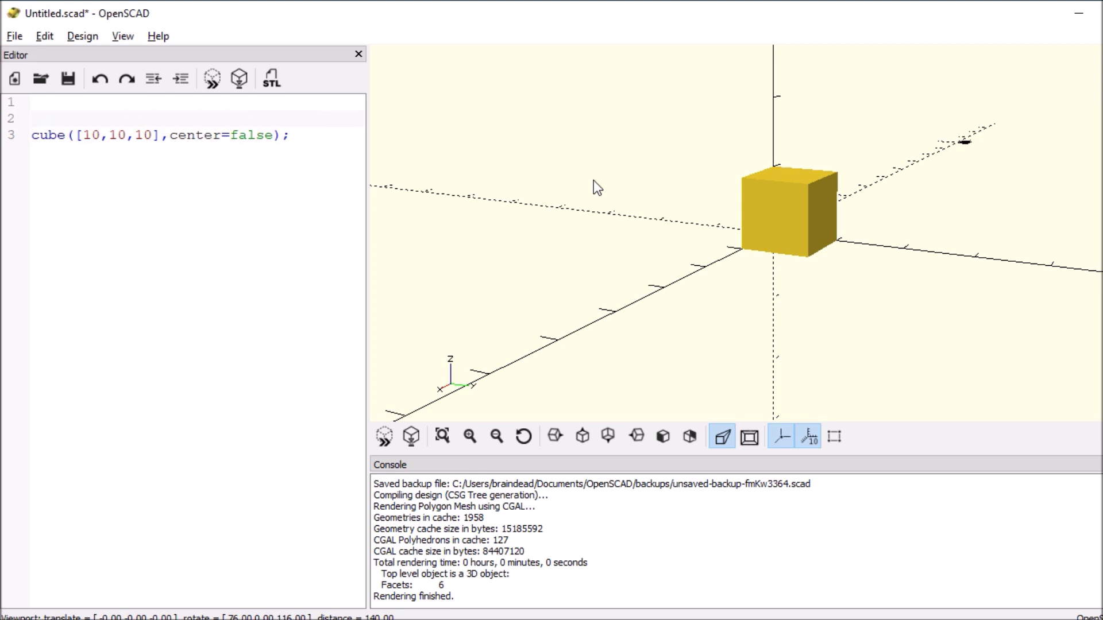
- Delete ,center=false from the cube line, leaving cube([10,10,10]);
key(Down)
key(Right)
key(Right)
key(Right)
key(Right)
key(Right)
key(Right)
key(Right)
key(Right)
key(Right)
key(BackSpace)
key(BackSpace)
key(BackSpace)
key(BackSpace)
key(BackSpace)
key(BackSpace)
key(BackSpace)
key(BackSpace)
key(BackSpace)
key(BackSpace)
key(BackSpace)
key(BackSpace)
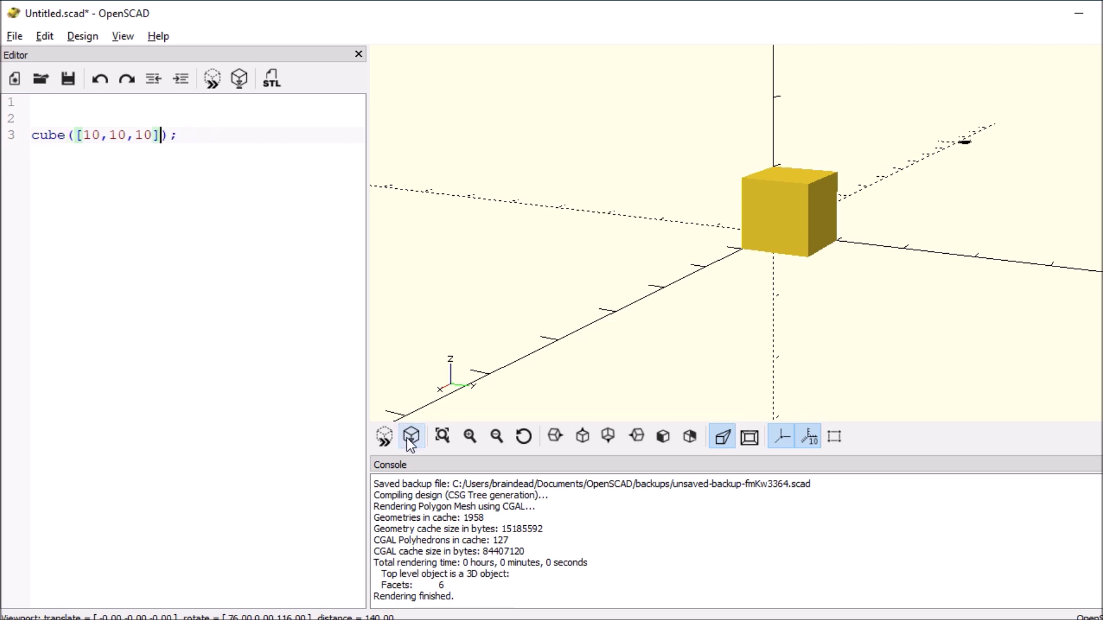
mouse_move(420, 403)
mouse_down()
mouse_move(564, 310)
mouse_move(599, 259)
mouse_move(539, 311)
mouse_move(543, 327)
mouse_up()
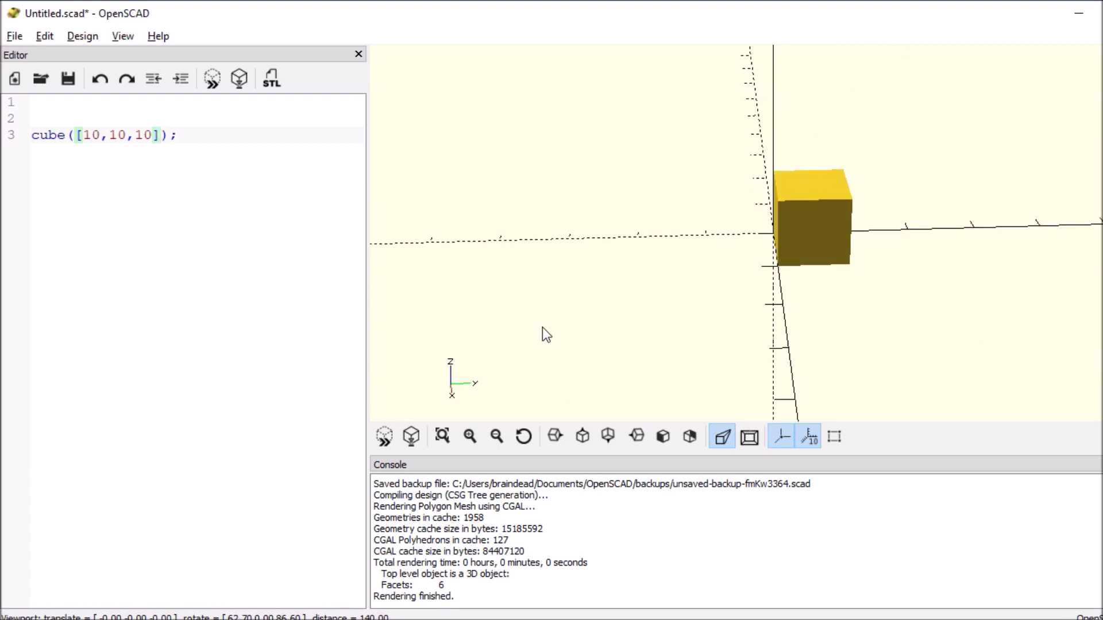
- Insert a blank line above the cube statement, moving it to line 4
click(145, 173)
key(Up)
key(Return)
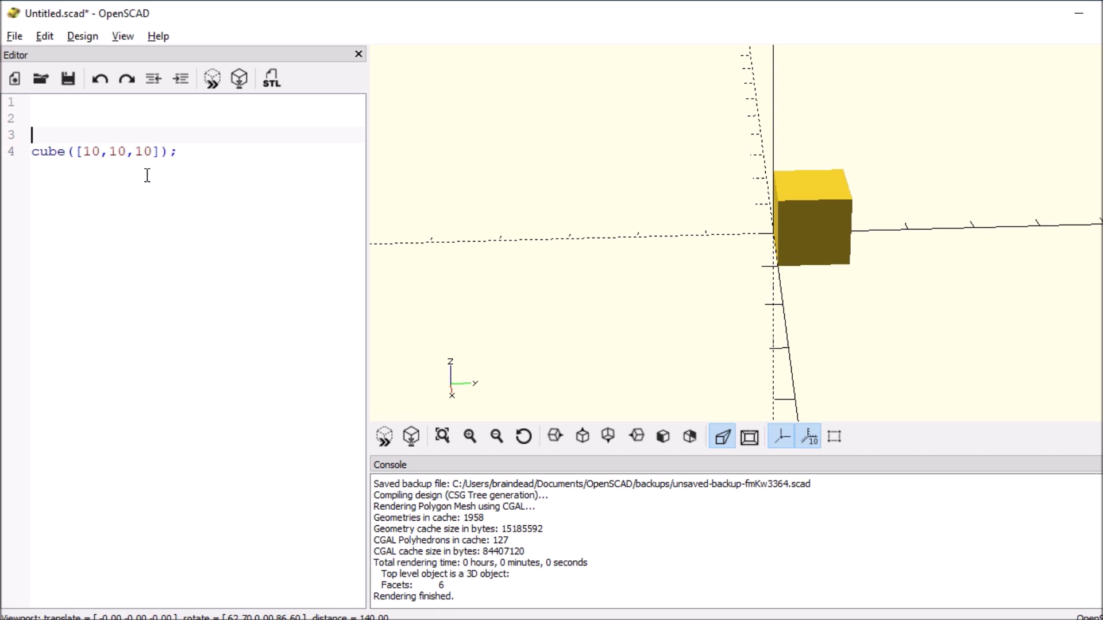
- Add translate([10,0,0]) above the cube and indent the cube line beneath it
text(tr)
text(anslate()
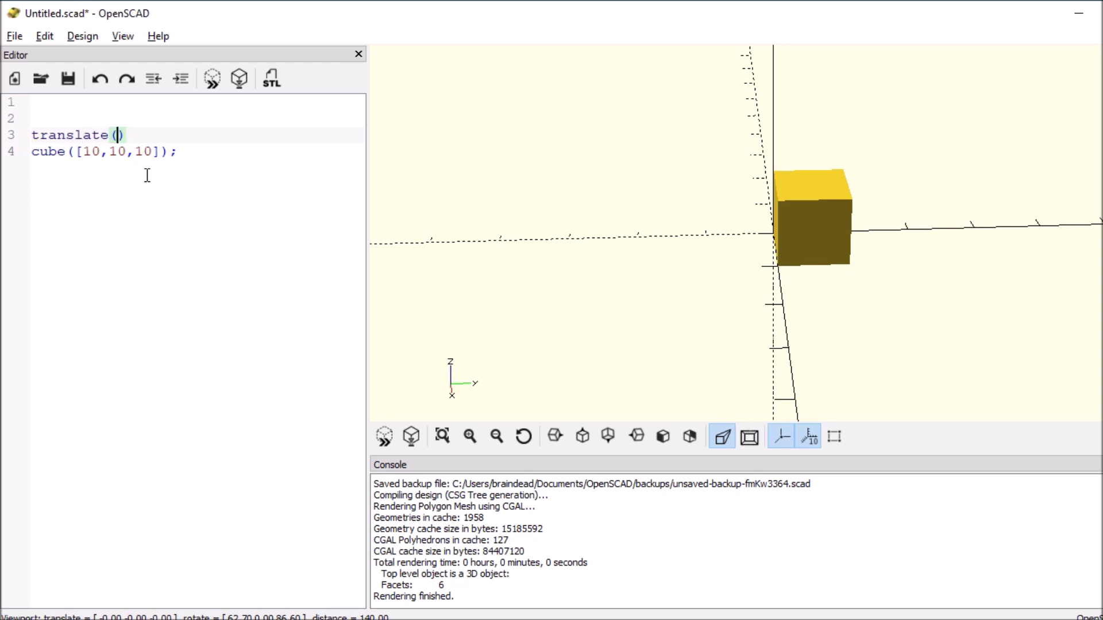
text([)
text(0,)
text(0,0)
key(Down)
key(Left)
key(Left)
key(Left)
key(Left)
key(Left)
key(Left)
key(Left)
key(Tab)
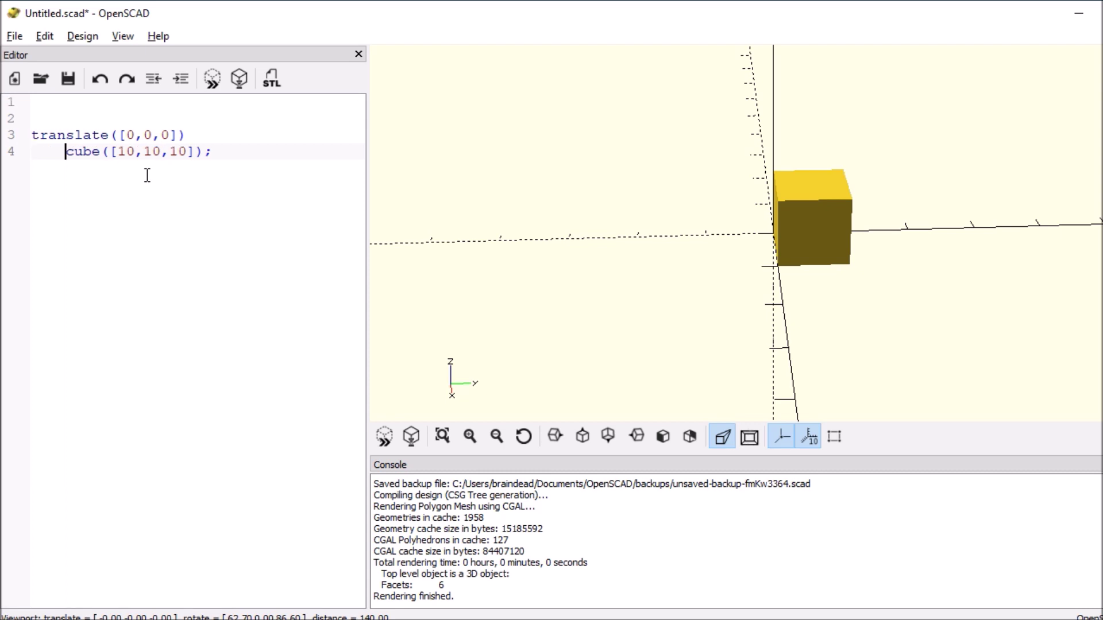
key(Right)
key(Right)
key(Right)
key(Up)
key(Left)
key(Left)
text(1)
- Render the X-shifted cube, then change the offset to [0,10,0] and render
click(411, 436)
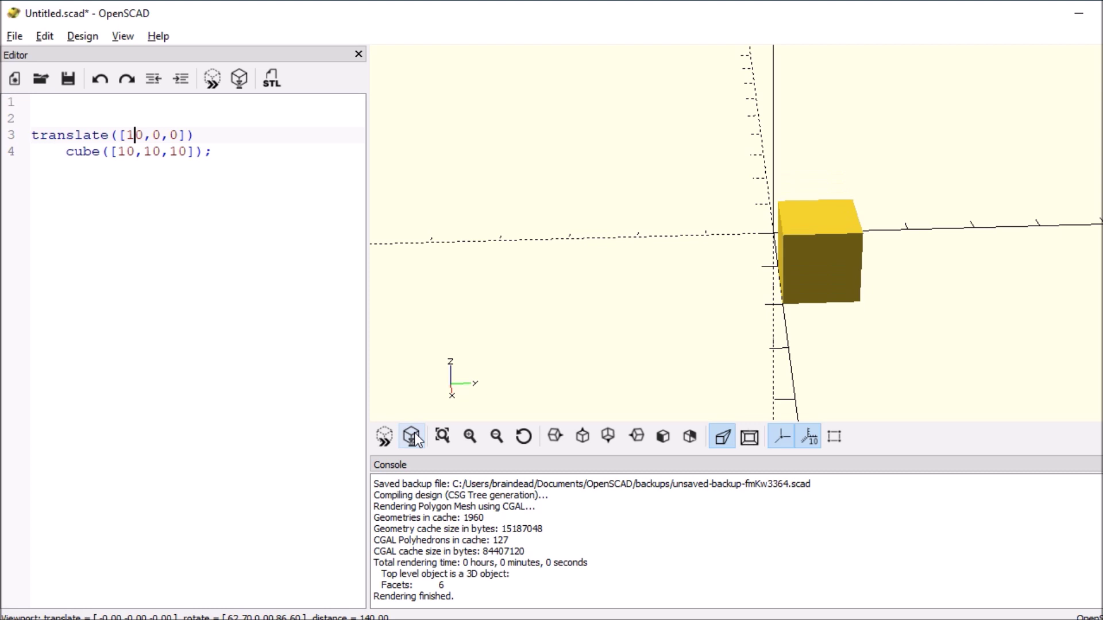
key(BackSpace)
key(Right)
key(Right)
text(1)
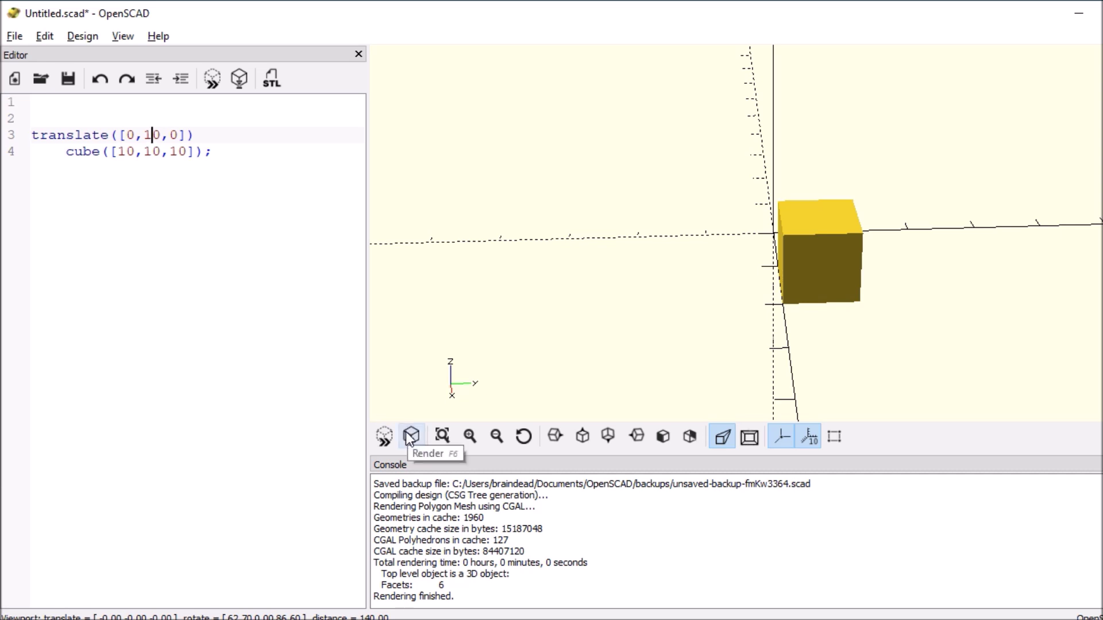
click(409, 438)
- Change the offset to [0,0,10], render the raised cube and orbit to view it
key(BackSpace)
key(Right)
key(Right)
text(1)
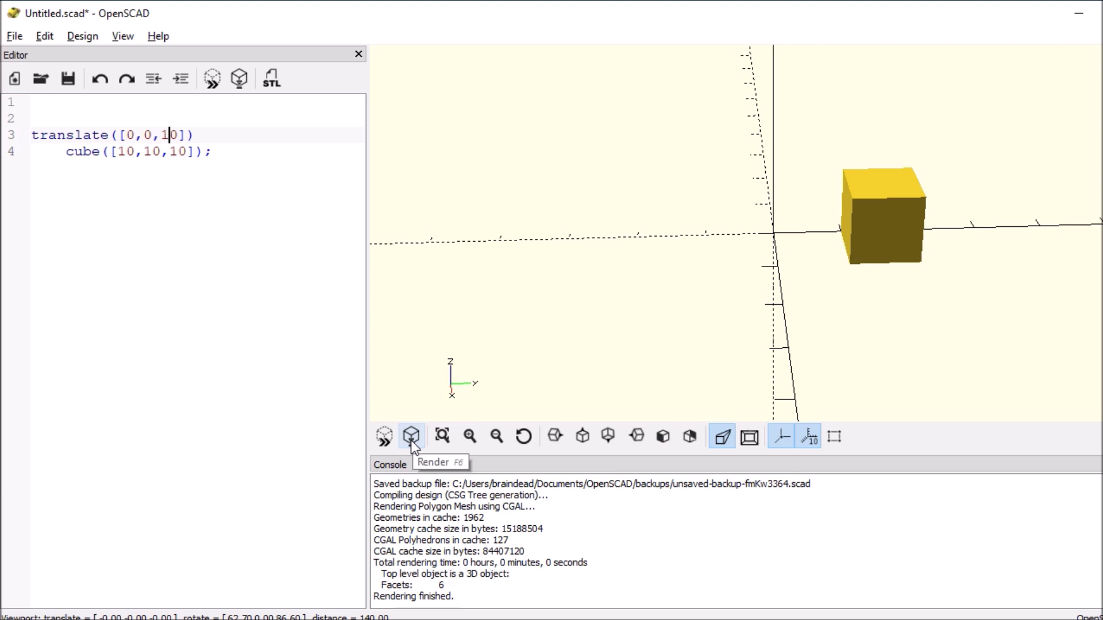
click(411, 440)
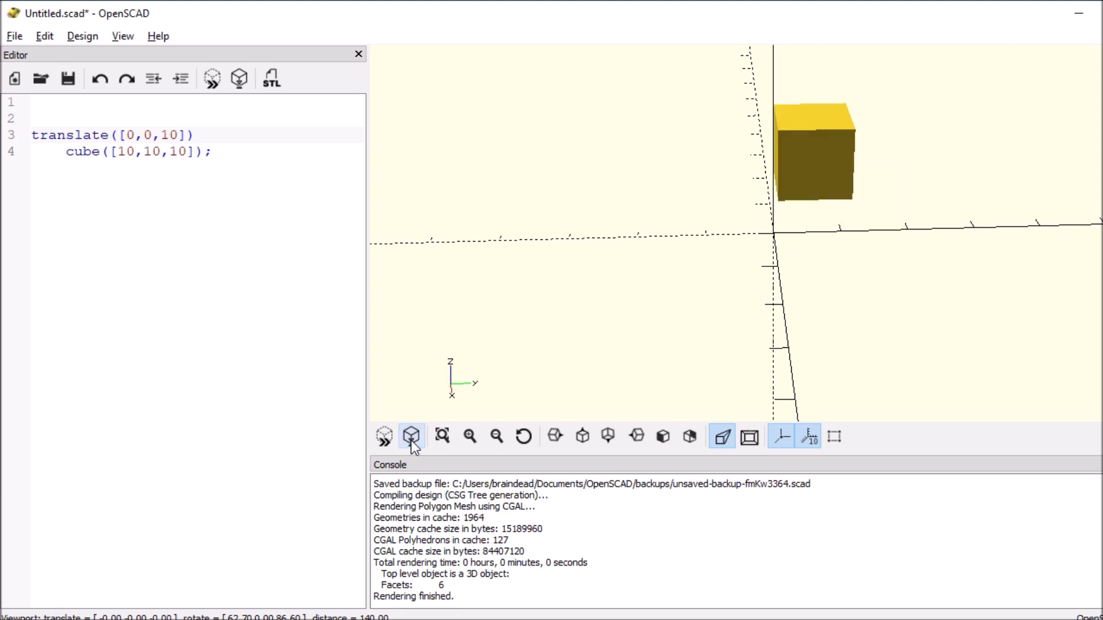
mouse_move(651, 258)
mouse_down()
mouse_move(710, 242)
mouse_move(594, 260)
mouse_up()
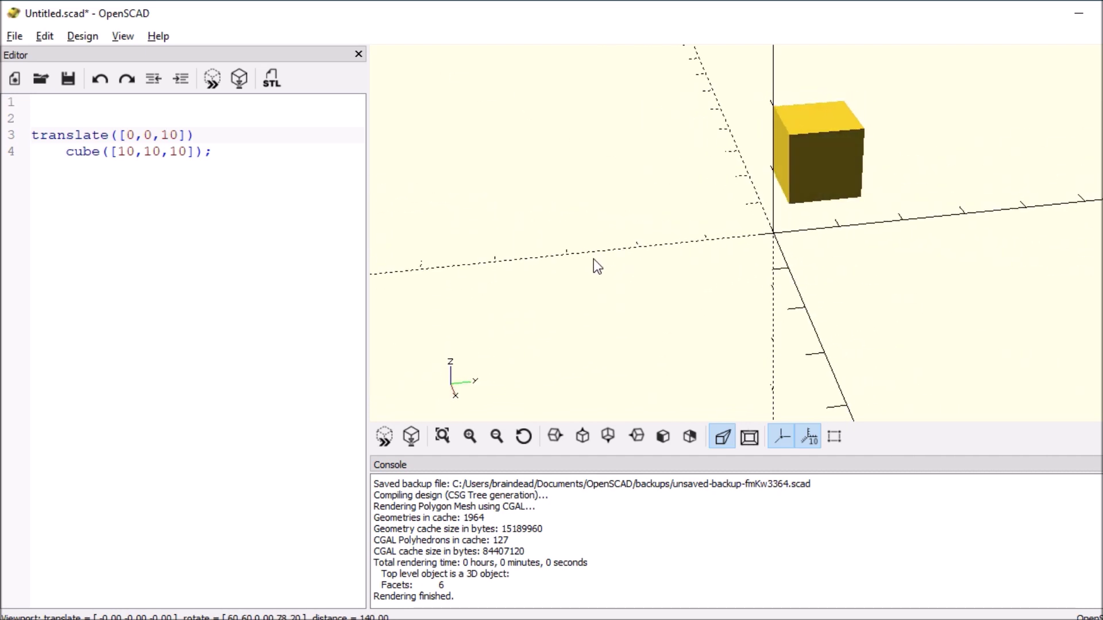